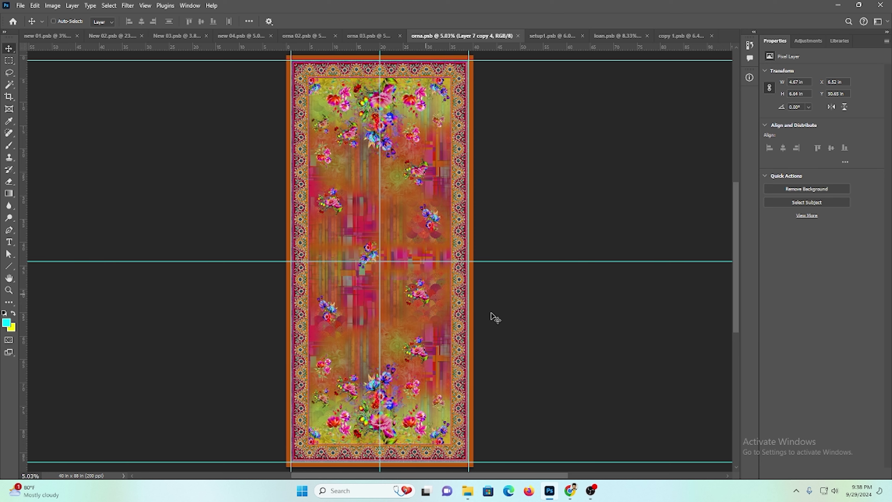
Switch to Chrome and show the recently downloaded zigzag pattern JPG in its Downloads folder.
click(570, 490)
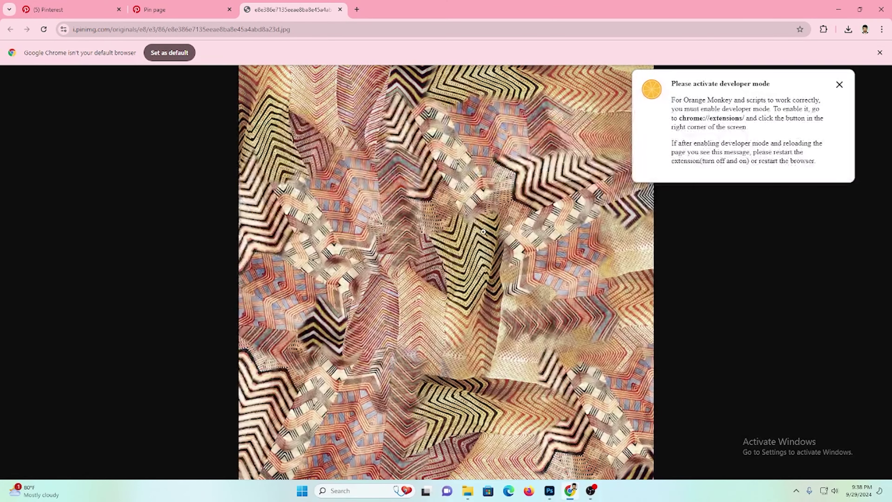
right_click(490, 229)
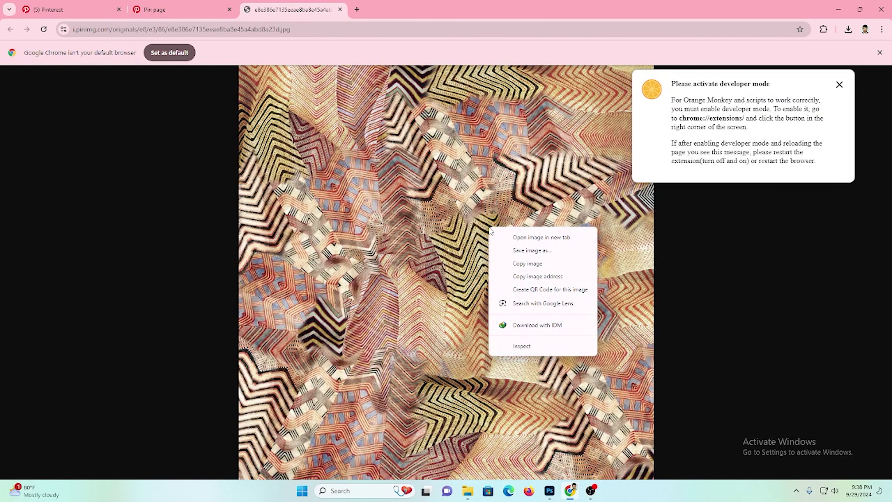
click(839, 85)
click(839, 85)
click(848, 32)
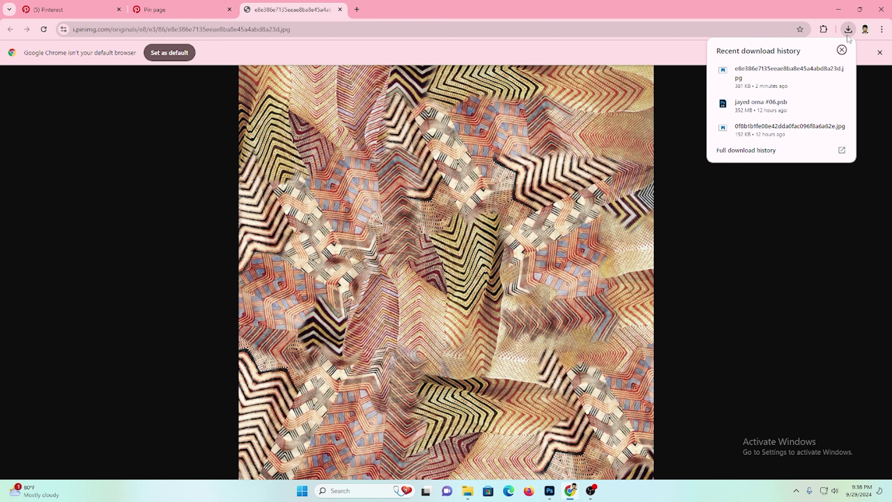
right_click(747, 71)
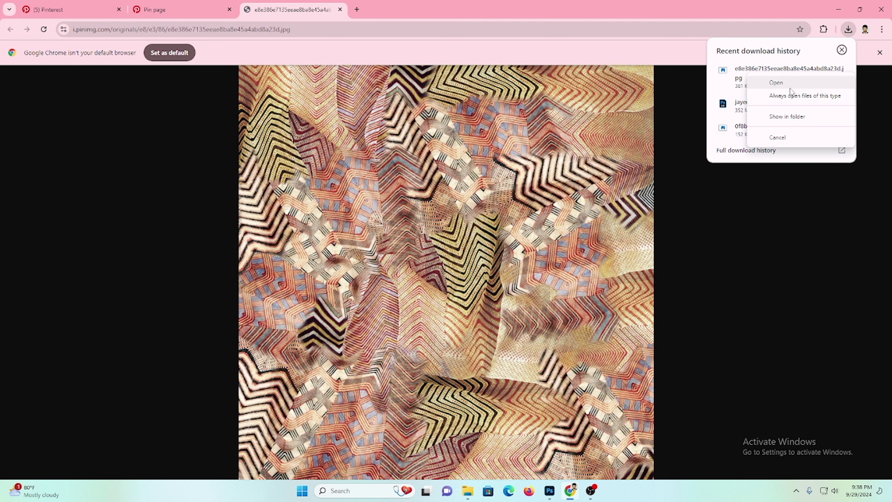
click(787, 117)
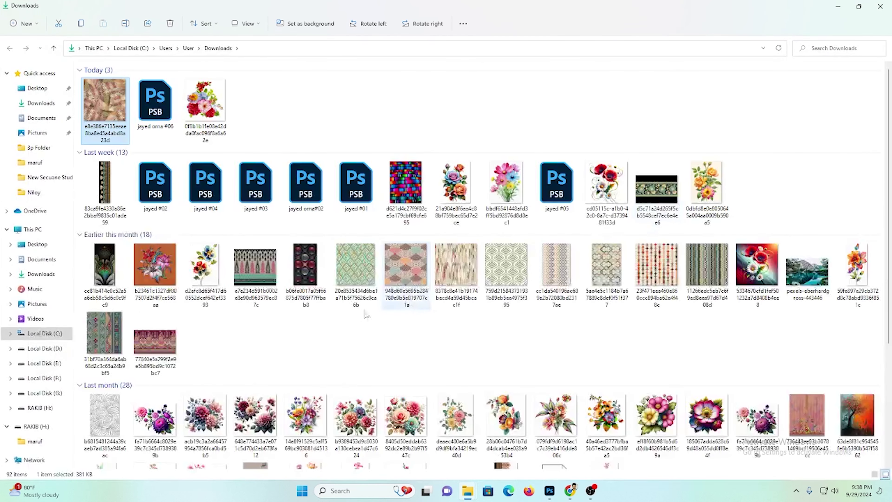
Preview the green ogee pattern image, and open the downloaded zigzag pattern JPG in Adobe Photoshop 2024.
click(364, 269)
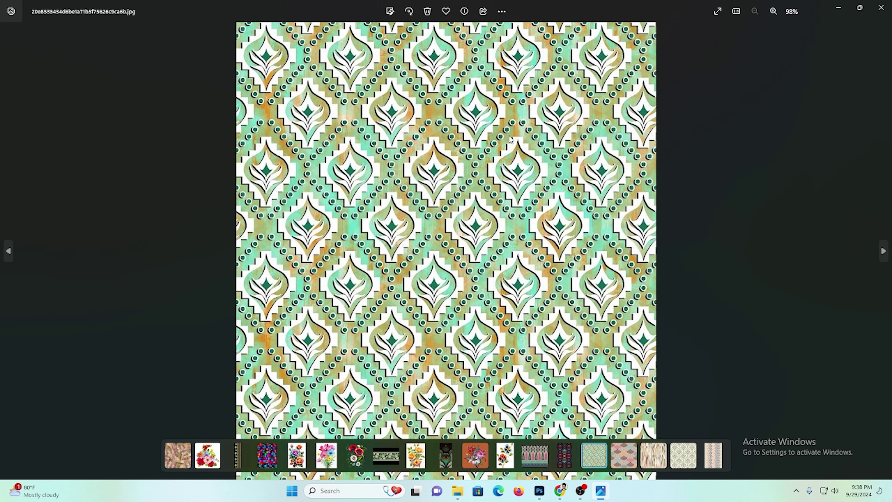
right_click(102, 92)
mouse_move(122, 134)
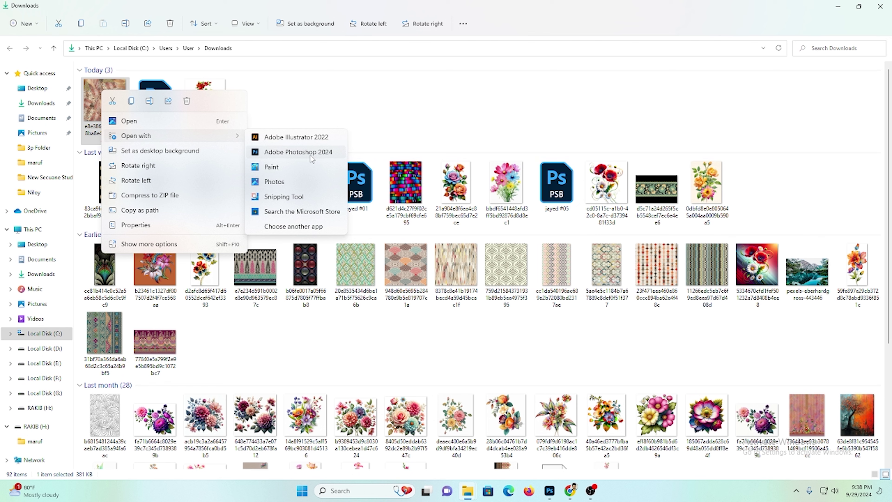
click(311, 155)
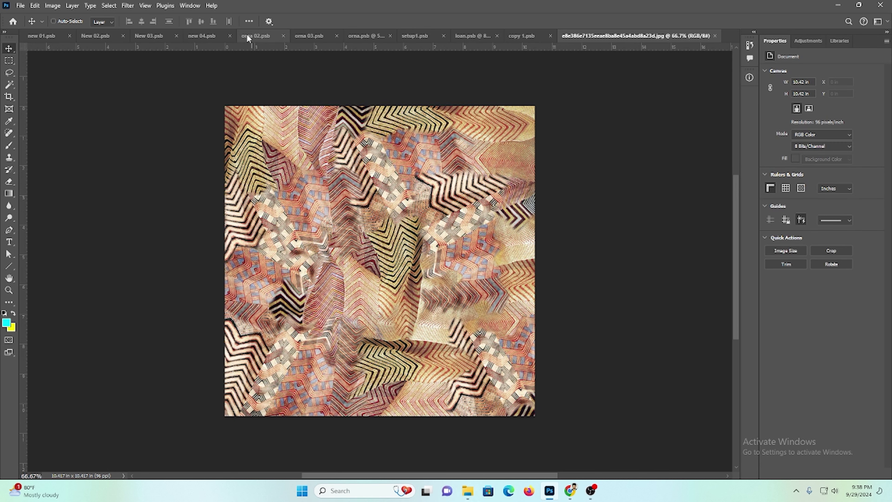
Close the documents orna 02.psb, New 03.psb and new 04.psb.
click(247, 35)
key(ctrl+w)
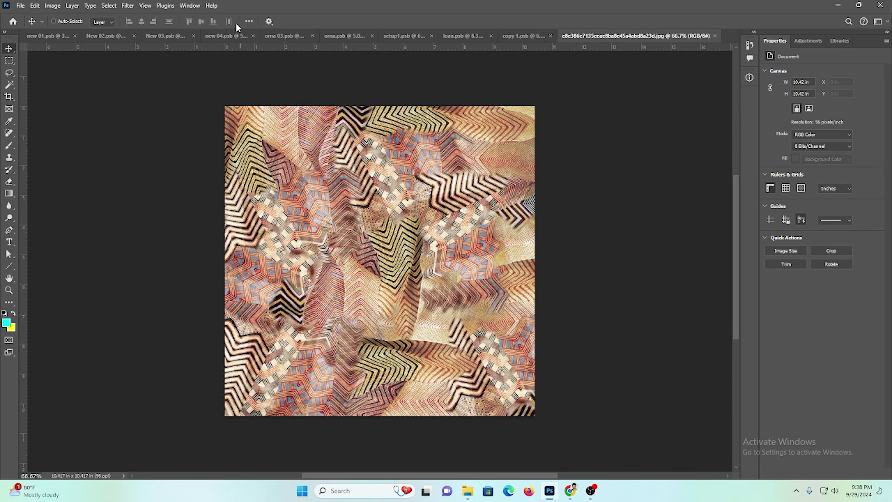
click(238, 37)
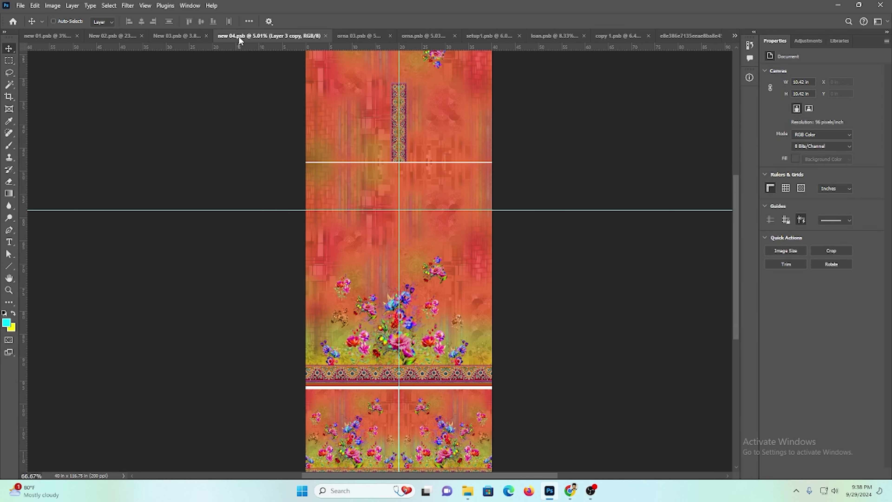
click(164, 36)
key(ctrl+w)
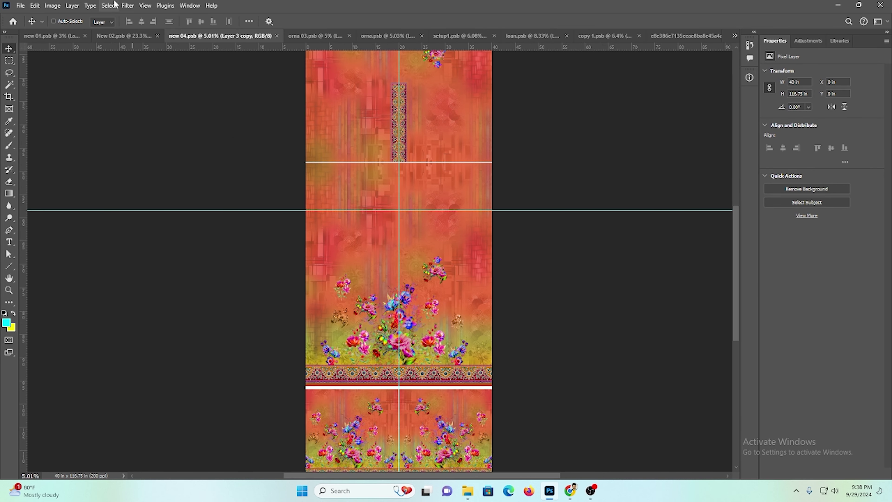
scroll(400, 190, up, 3)
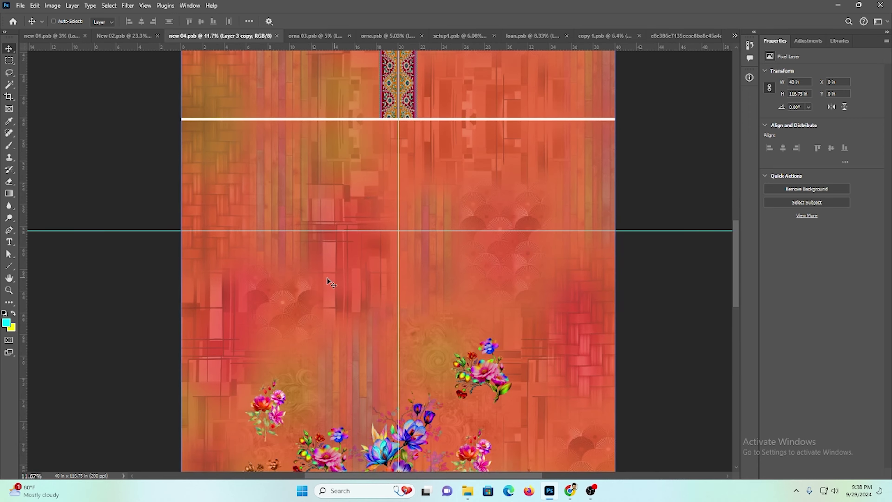
key(ctrl+w)
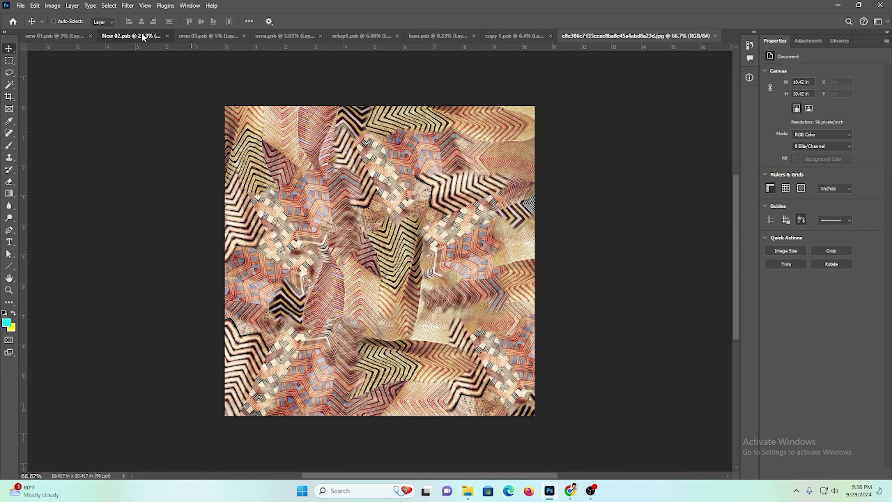
Inspect the floral panels and paisley border in New 02.psb, and close the document.
click(141, 33)
scroll(442, 245, up, 1)
scroll(478, 268, down, 4)
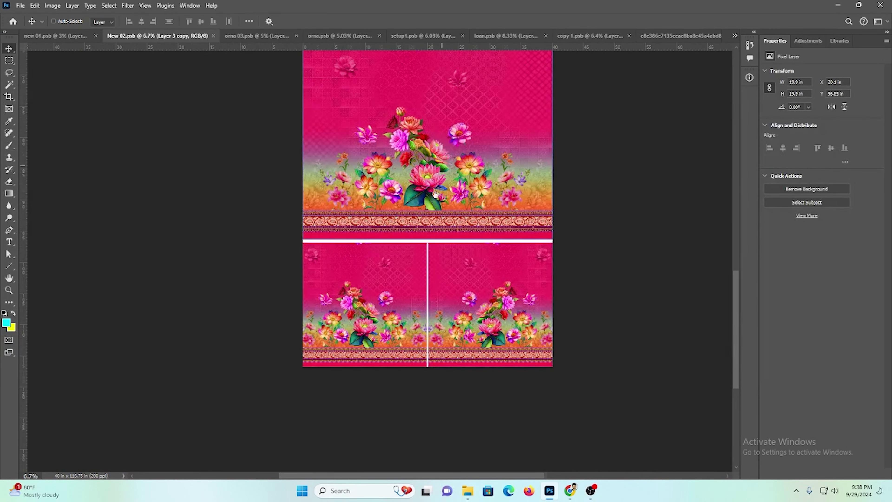
scroll(404, 413, up, 5)
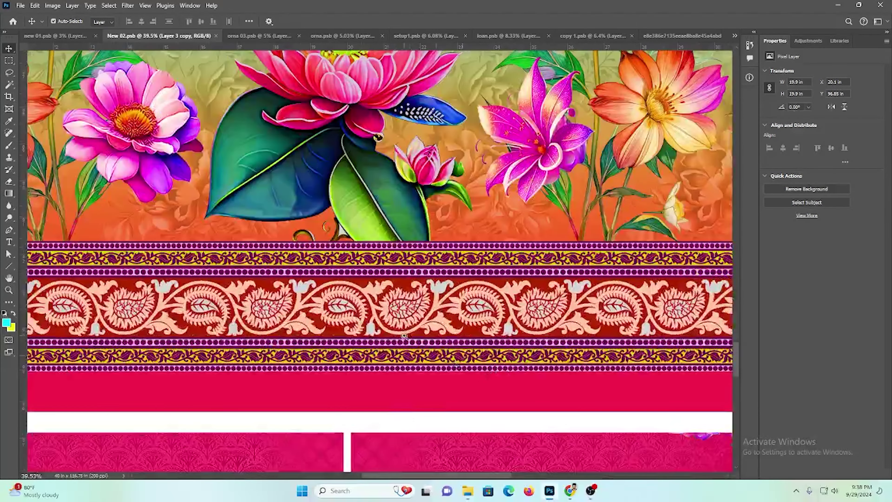
scroll(339, 299, down, 6)
scroll(437, 301, up, 2)
key(ctrl+w)
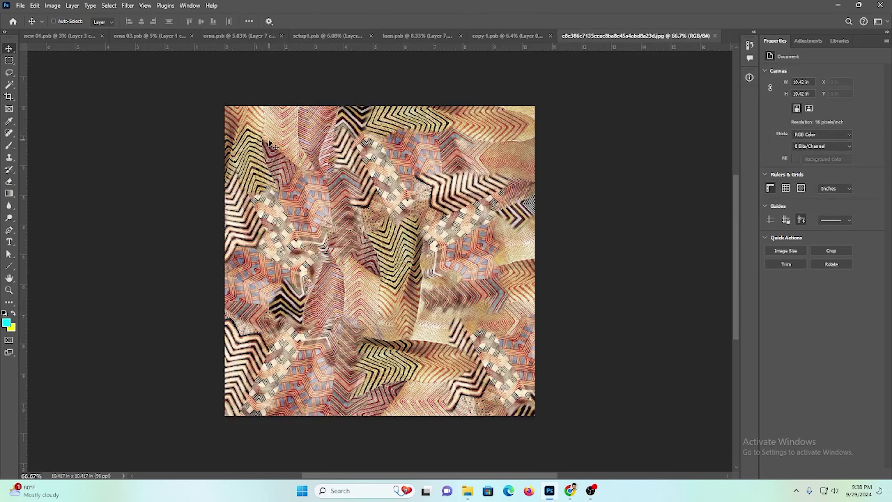
Inspect the flower motifs and background texture in orna 03.psb, and close the document.
click(144, 33)
scroll(284, 214, up, 1)
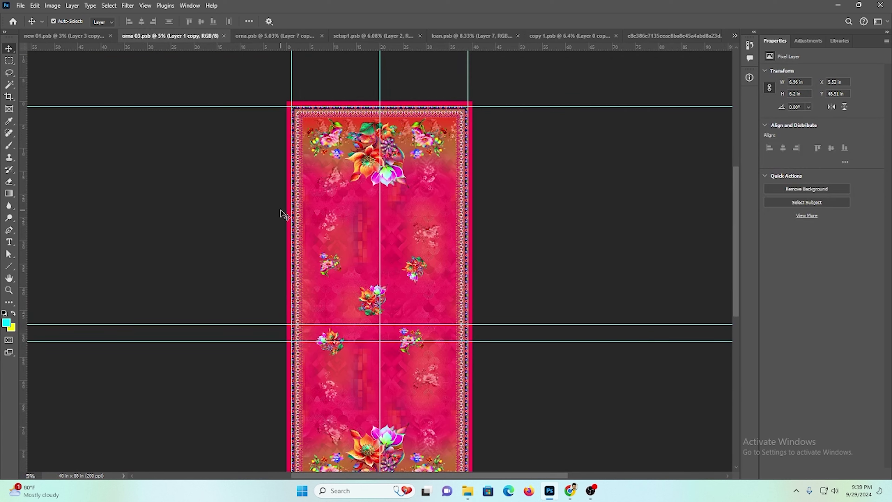
scroll(328, 250, up, 5)
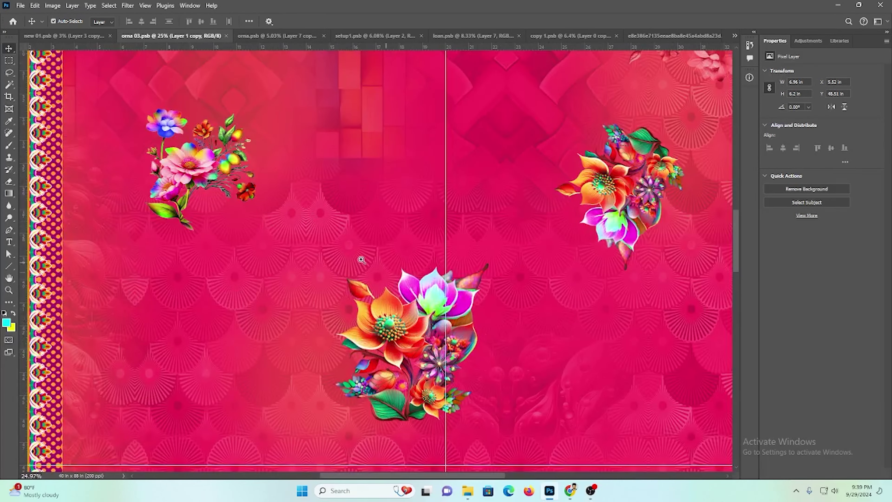
scroll(358, 259, down, 2)
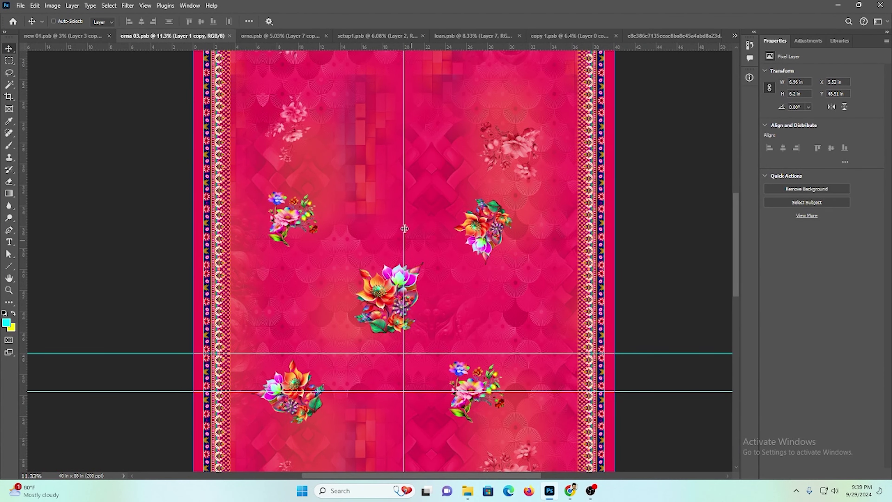
key(ctrl+w)
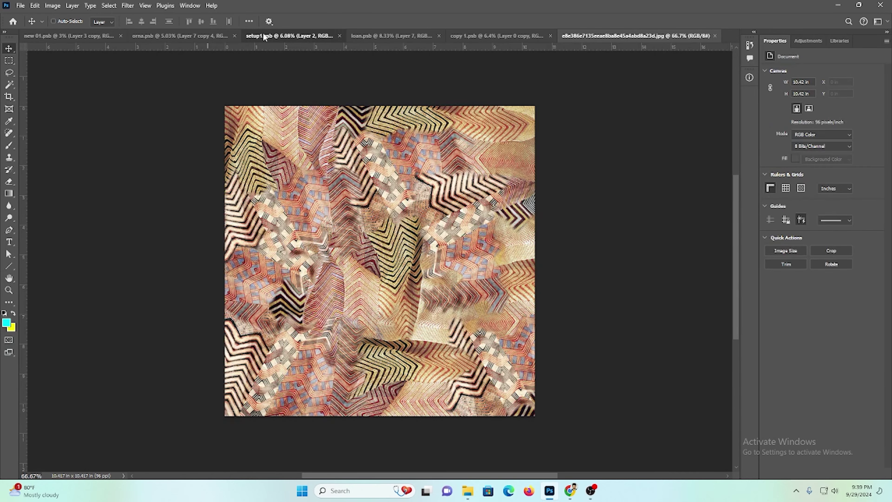
Inspect the central strip, lower panels and border of setup1.psb, and close the document.
click(263, 32)
scroll(310, 270, up, 1)
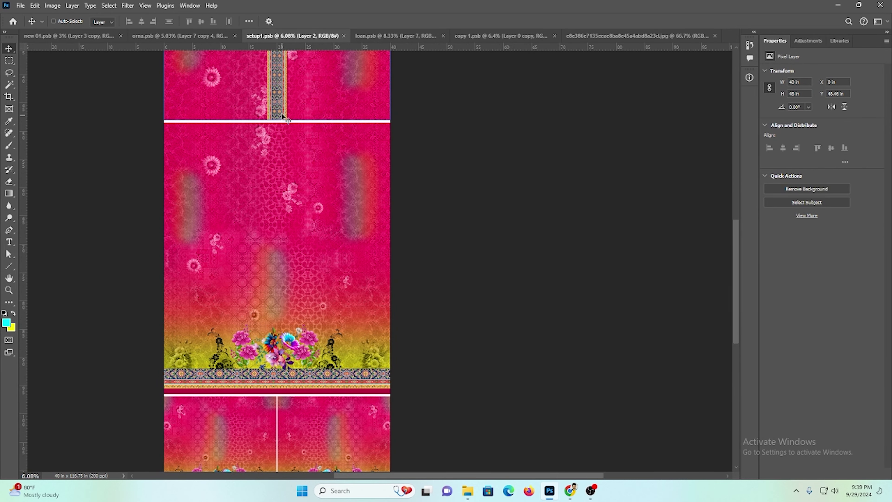
drag(273, 346, 297, 476)
drag(375, 319, 371, 346)
scroll(300, 249, up, 6)
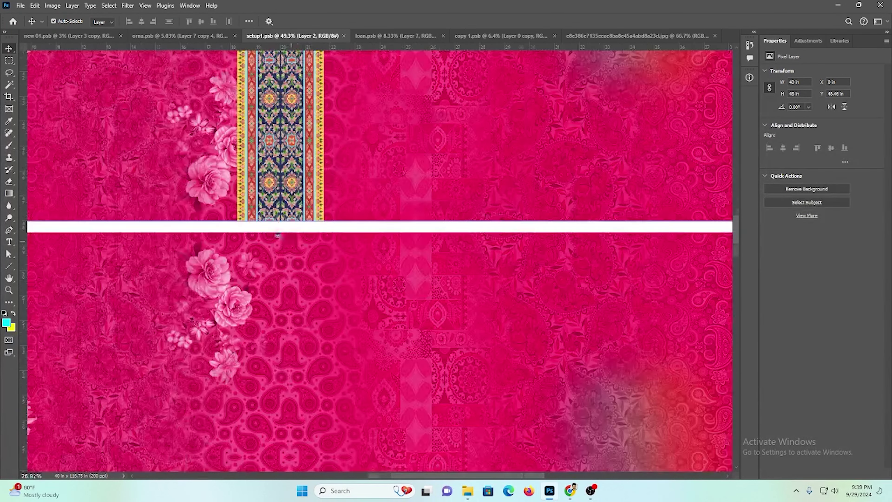
scroll(316, 246, down, 6)
drag(392, 405, 393, 173)
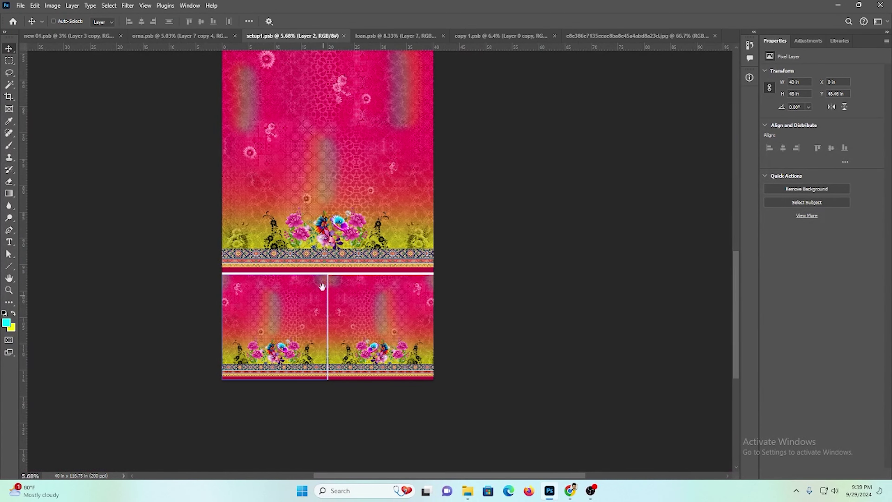
scroll(334, 299, up, 2)
scroll(334, 302, up, 2)
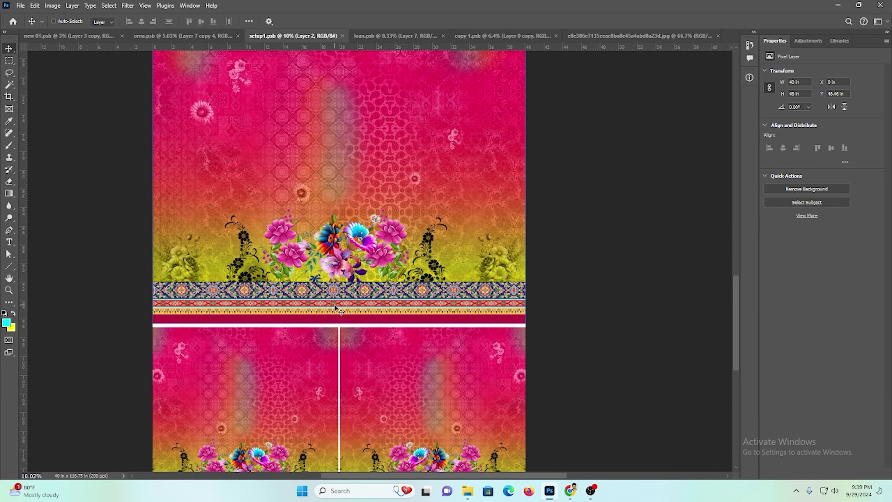
scroll(334, 305, up, 1)
key(ctrl+w)
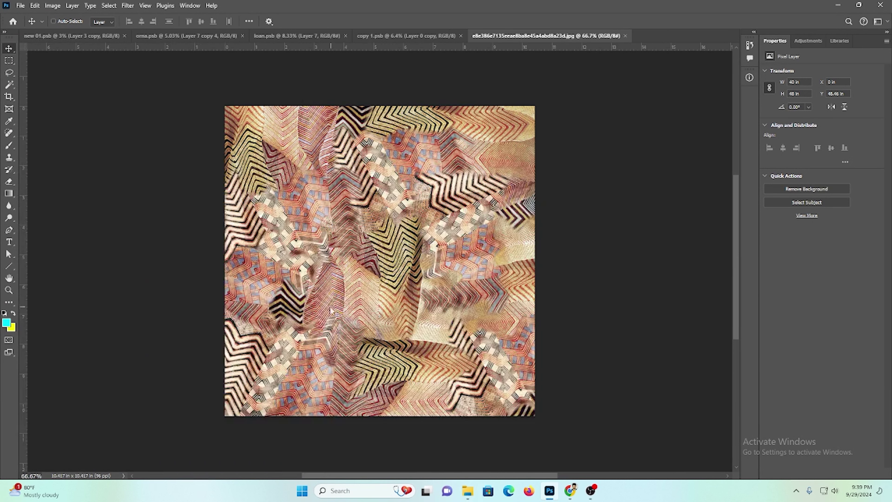
Close the documents orna.psb and loan.psb.
click(195, 37)
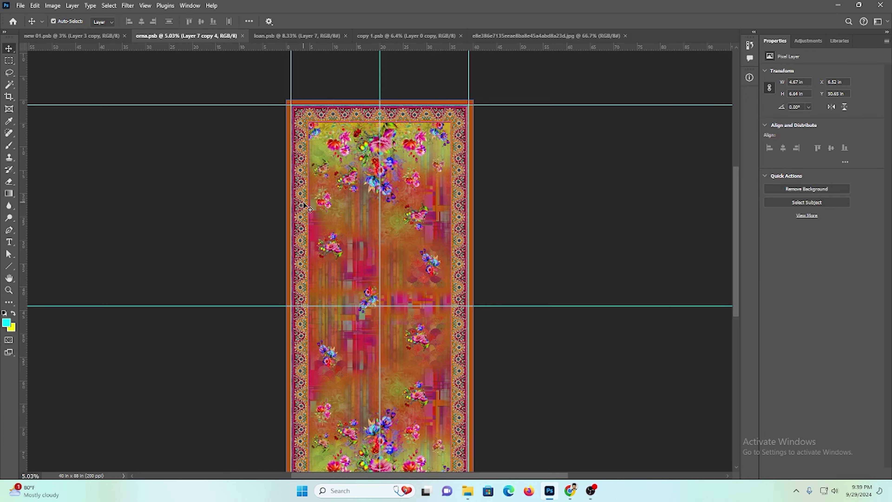
key(ctrl+w)
click(186, 37)
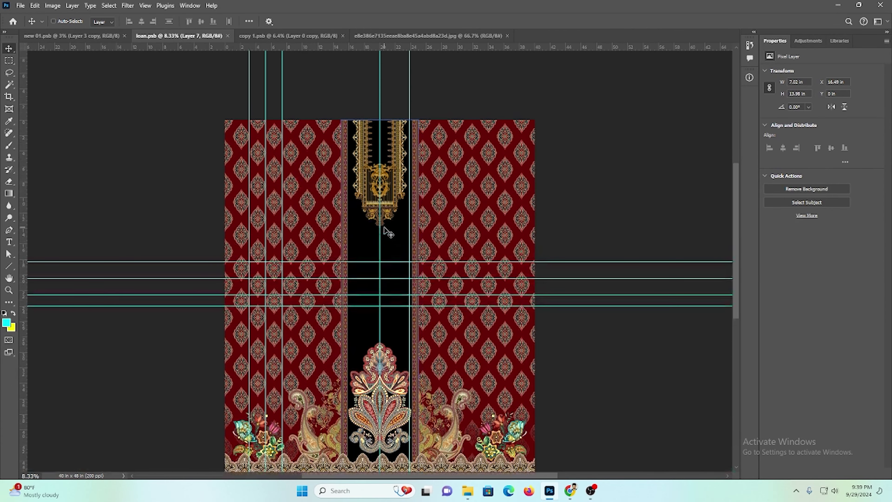
key(ctrl+w)
Examine the flowers, purple border and striped lattice background of copy 1.psb up close.
click(180, 38)
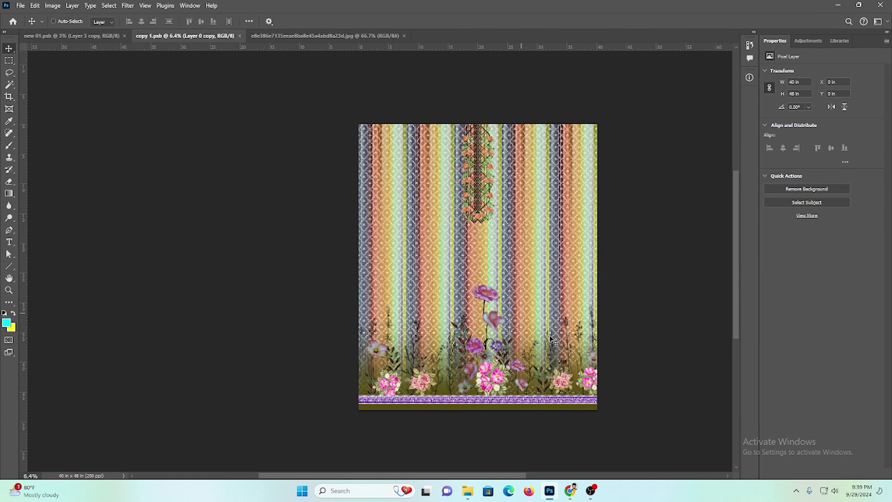
scroll(505, 407, up, 5)
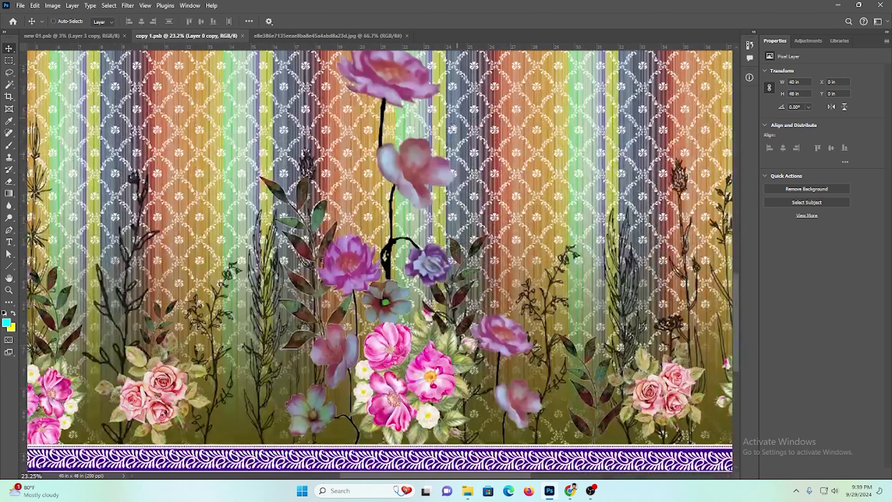
scroll(406, 151, up, 4)
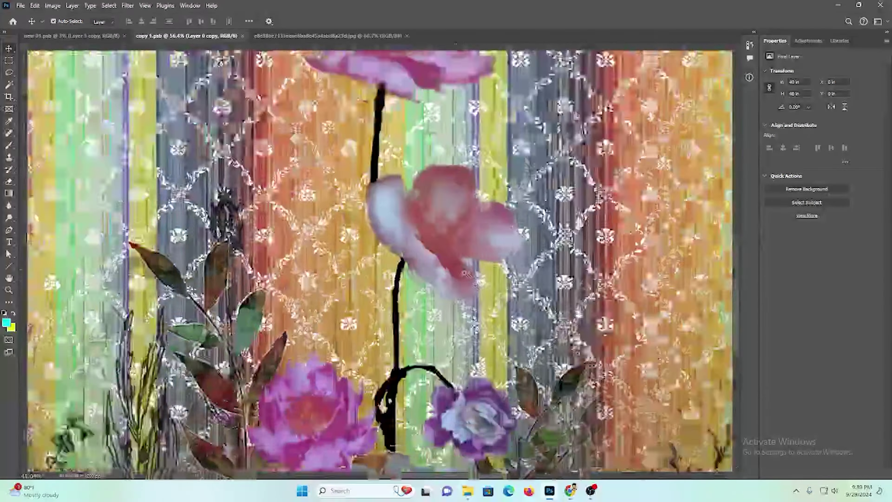
scroll(465, 273, down, 5)
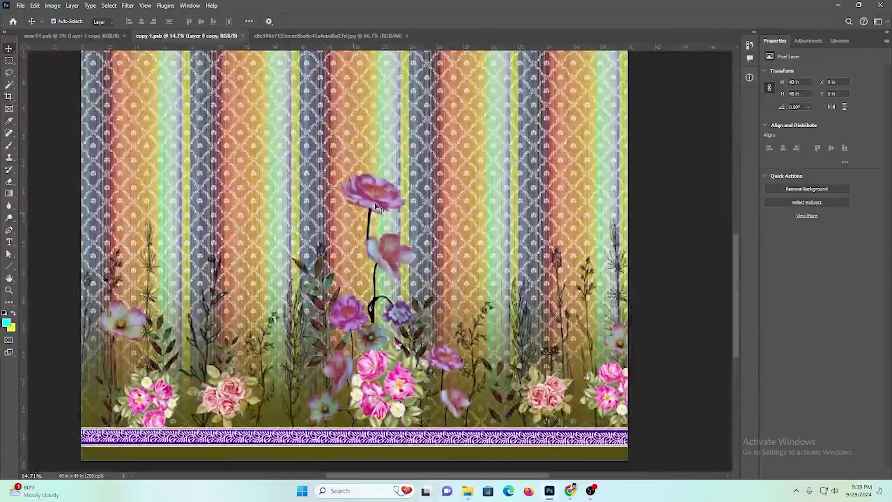
key(ctrl)
scroll(462, 338, down, 2)
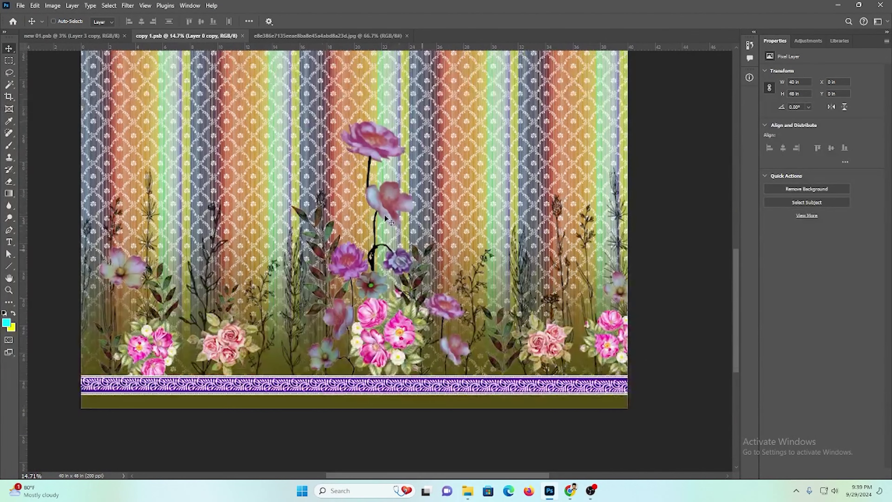
scroll(359, 296, up, 3)
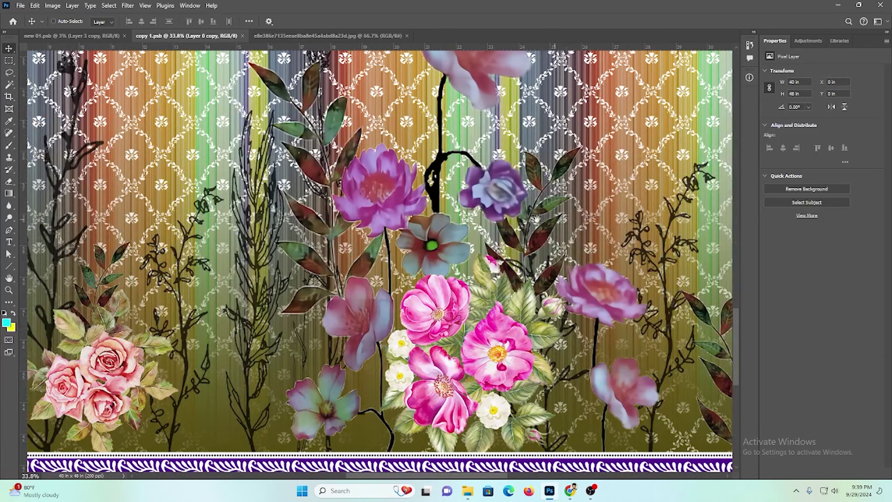
scroll(529, 246, right, 3)
scroll(457, 379, down, 3)
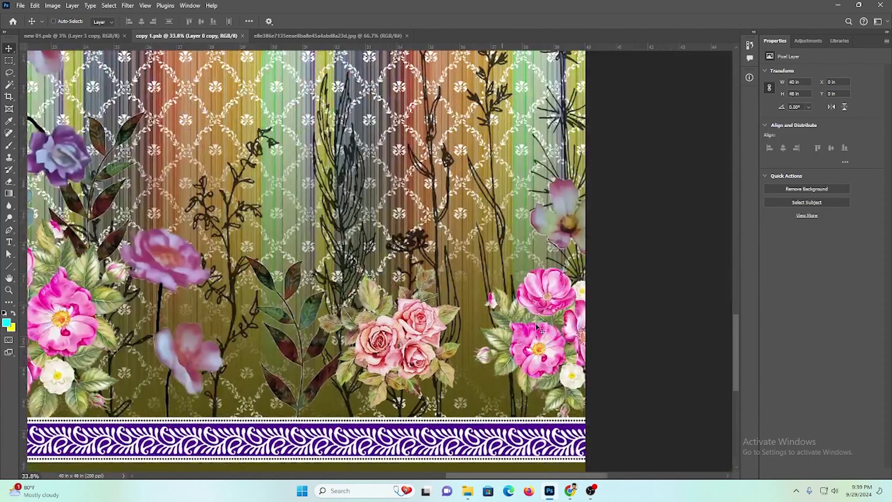
scroll(522, 271, down, 1)
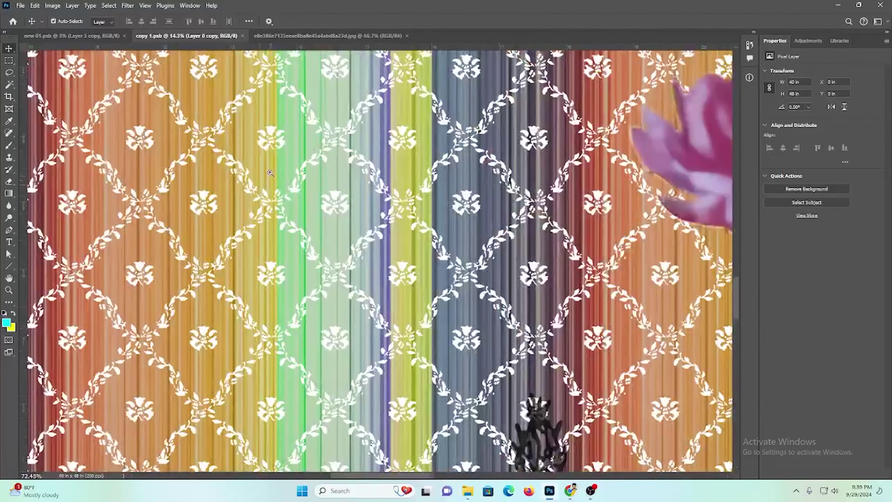
scroll(215, 88, up, 5)
scroll(489, 337, down, 7)
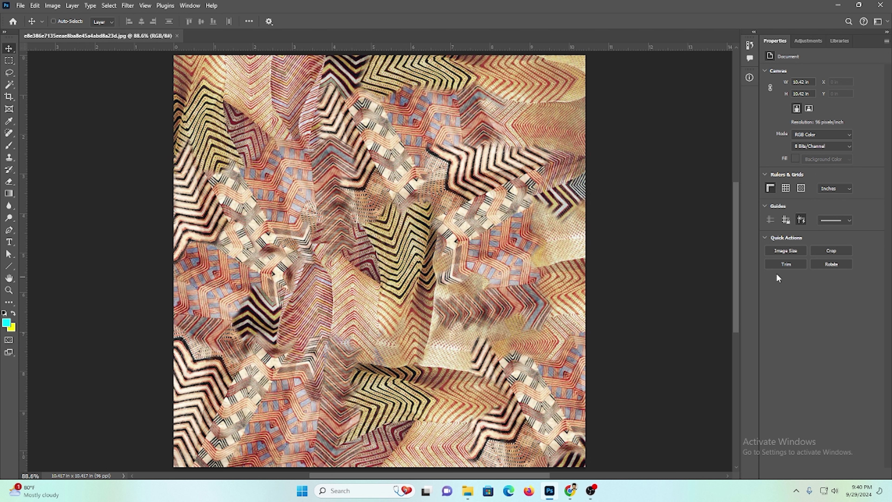
Bring up the layer list for the zigzag pattern image and unlock its Background layer.
click(189, 5)
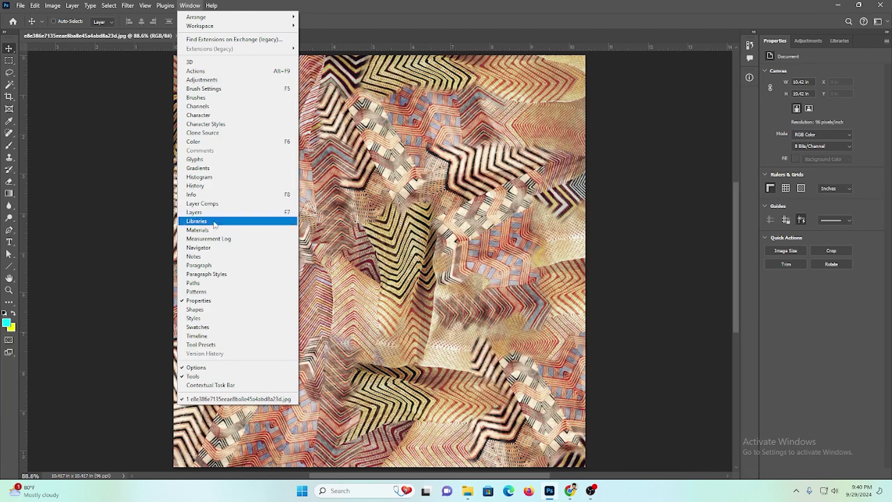
click(195, 212)
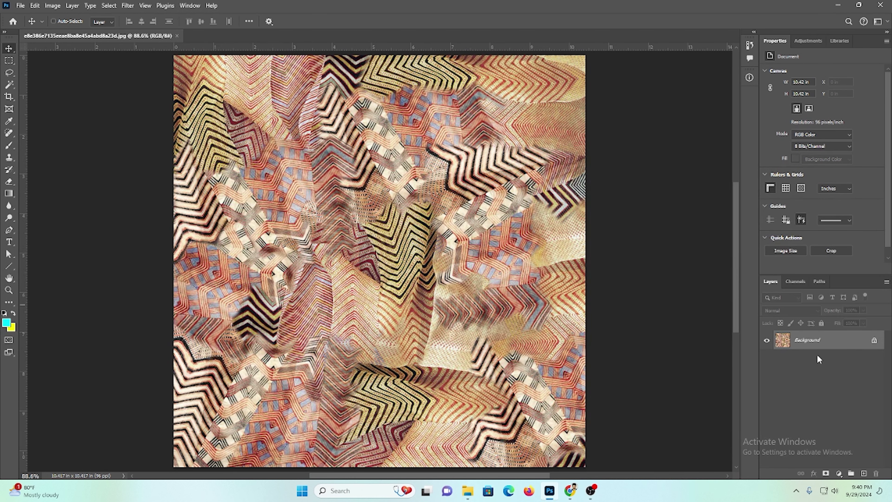
click(873, 340)
Place a duplicate of the zigzag pattern edge to edge beside the original, inspect the vertical seam up close, and delete the duplicate layer.
drag(453, 228, 614, 218)
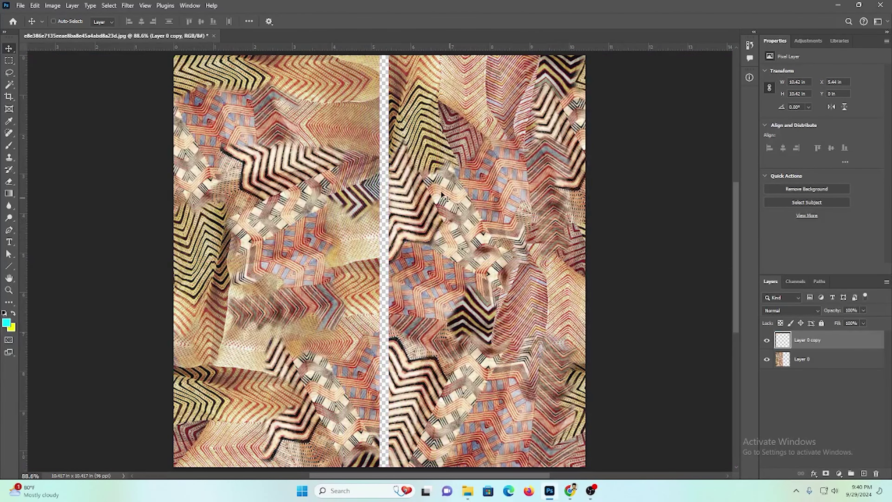
scroll(385, 139, up, 5)
drag(469, 237, 434, 238)
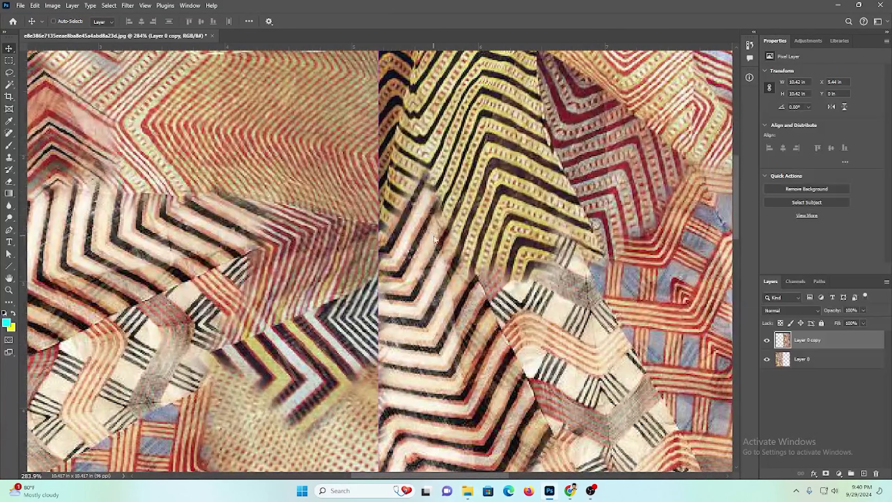
scroll(435, 239, down, 10)
scroll(435, 239, up, 3)
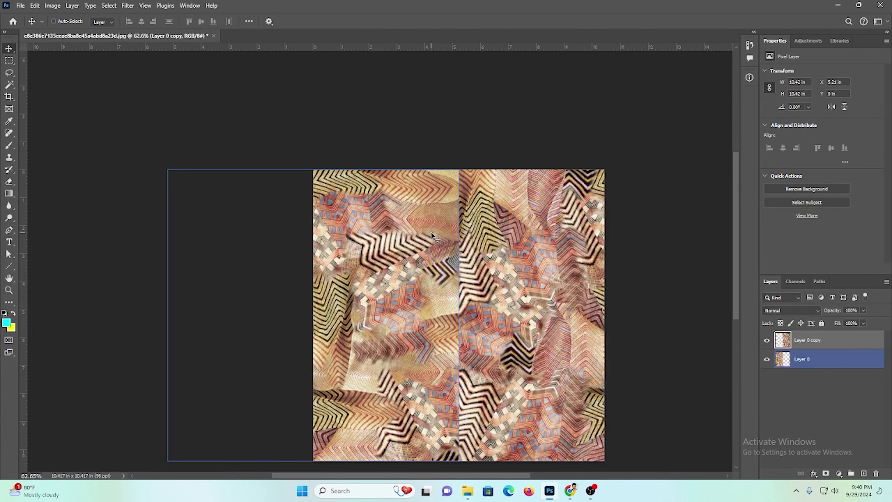
key(Delete)
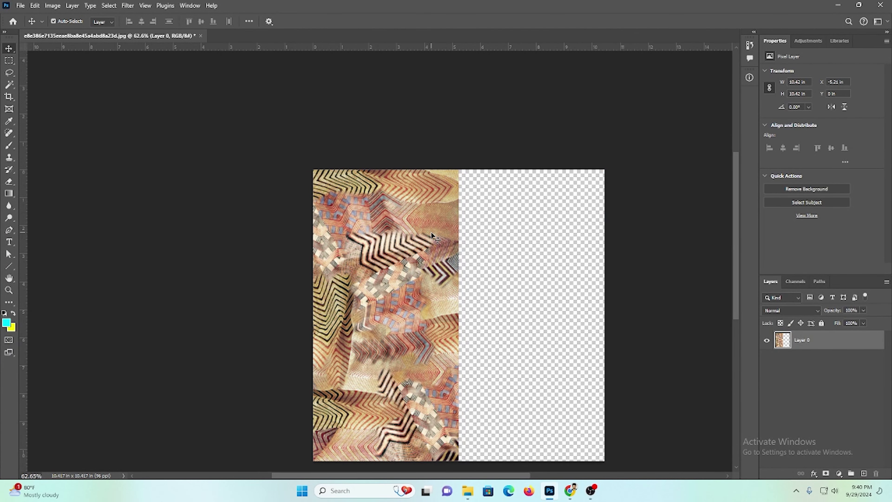
Create a new white RGB document of 30 by 30 inches at 200 pixels/inch.
key(ctrl+n)
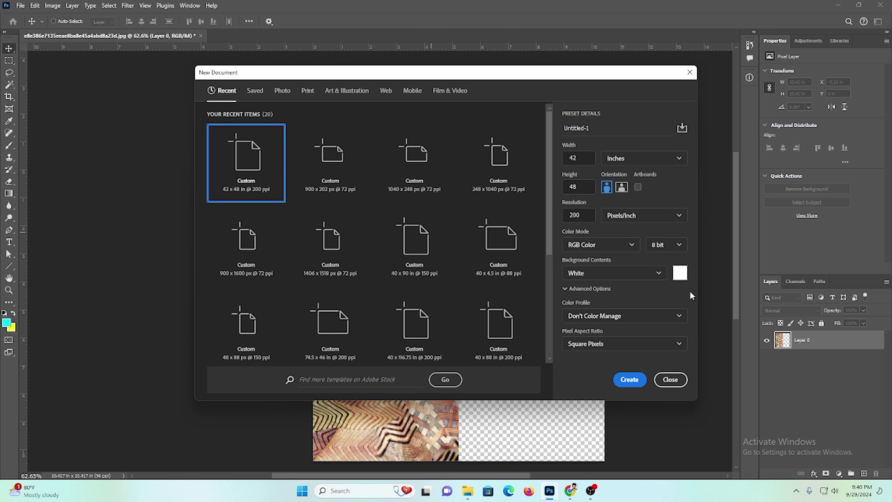
drag(583, 158, 543, 165)
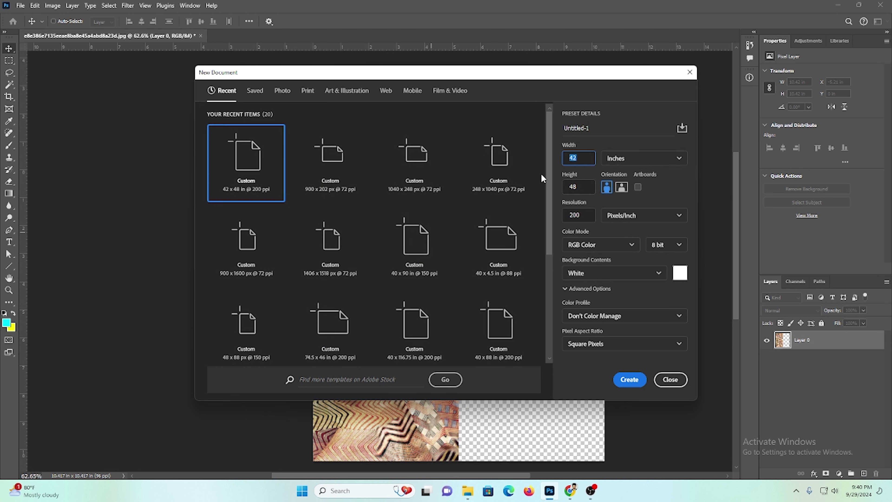
text(30)
drag(572, 189, 553, 193)
key(Return)
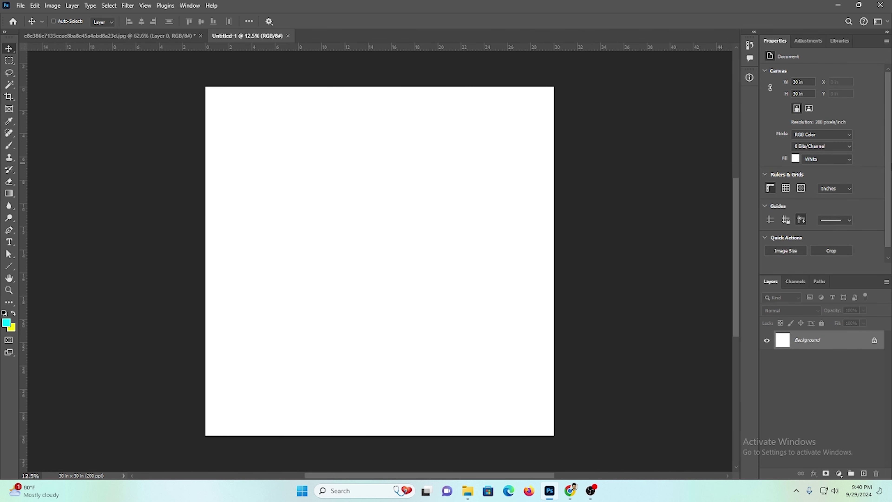
Resample the zigzag pattern image to a resolution of 200 pixels/inch, keeping its dimensions in inches.
click(70, 36)
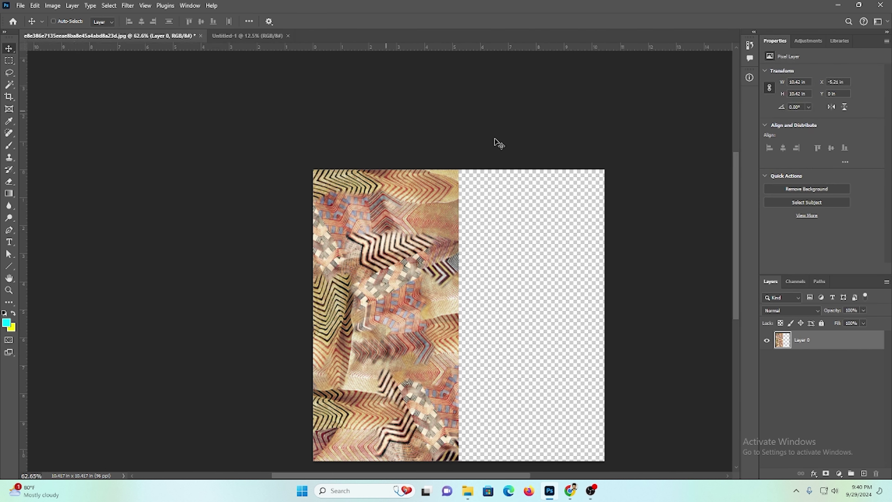
key(ctrl+alt+i)
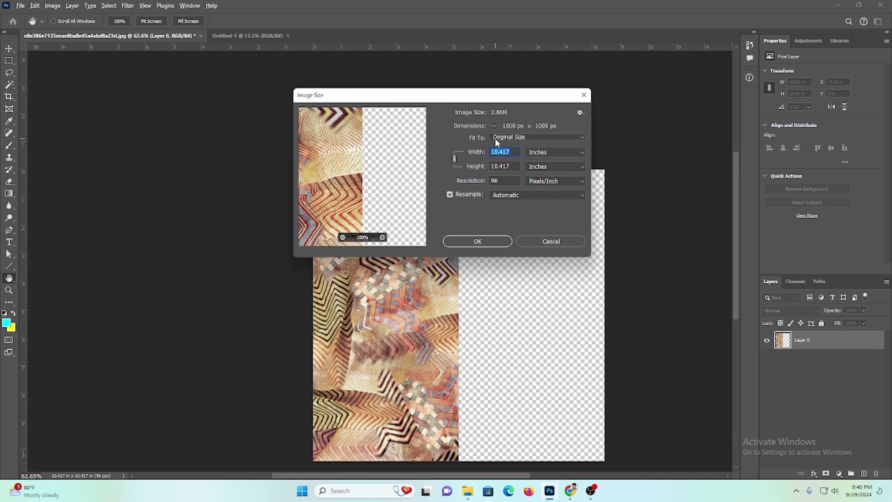
key(Tab)
key(Tab)
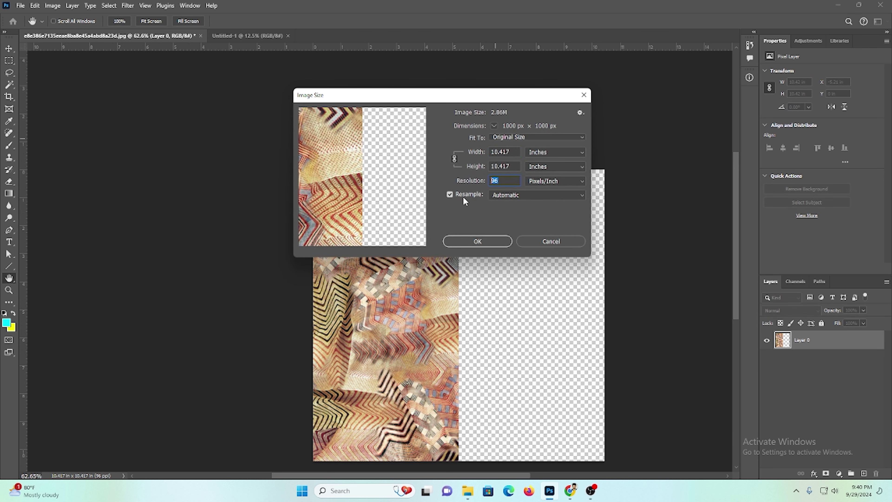
text(200)
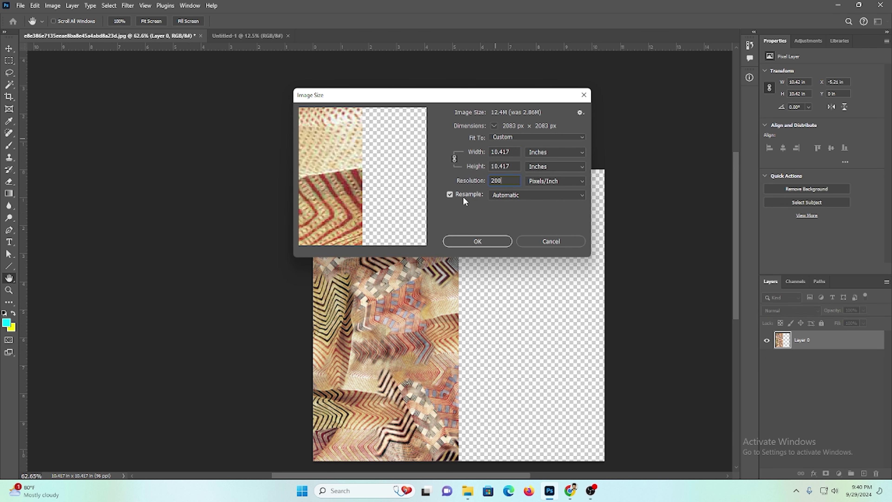
click(477, 242)
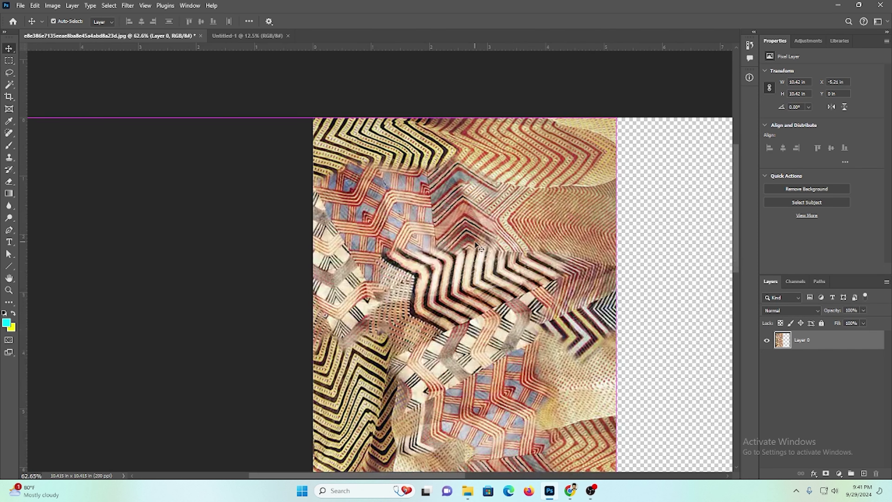
Move the zigzag pattern layer back so it fills the whole canvas, and check its detail up close.
key(ctrl+0)
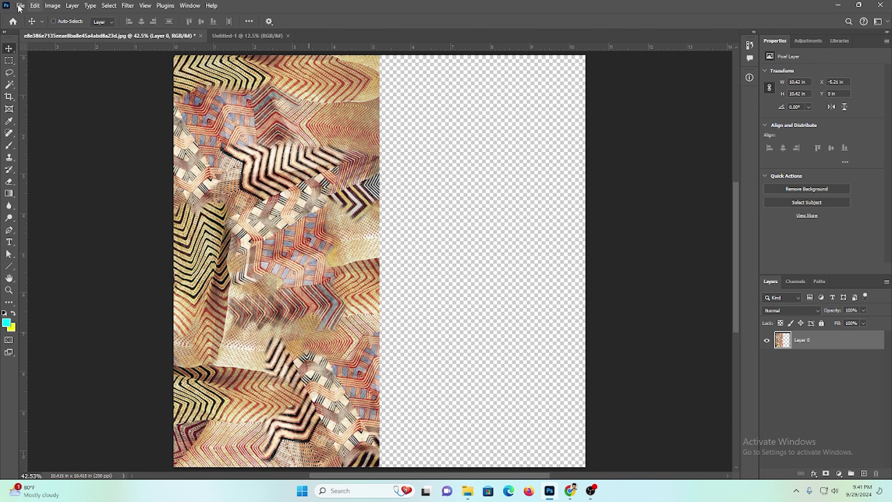
drag(242, 210, 448, 210)
scroll(415, 211, down, 5)
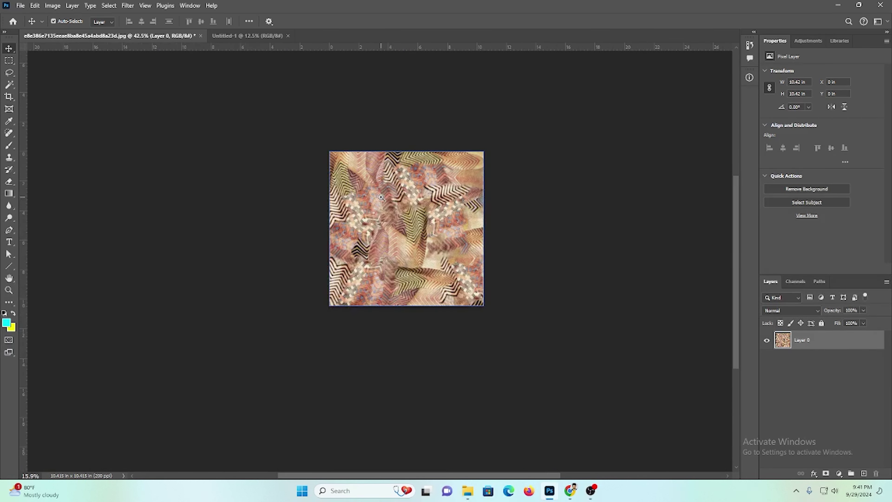
scroll(421, 212, up, 8)
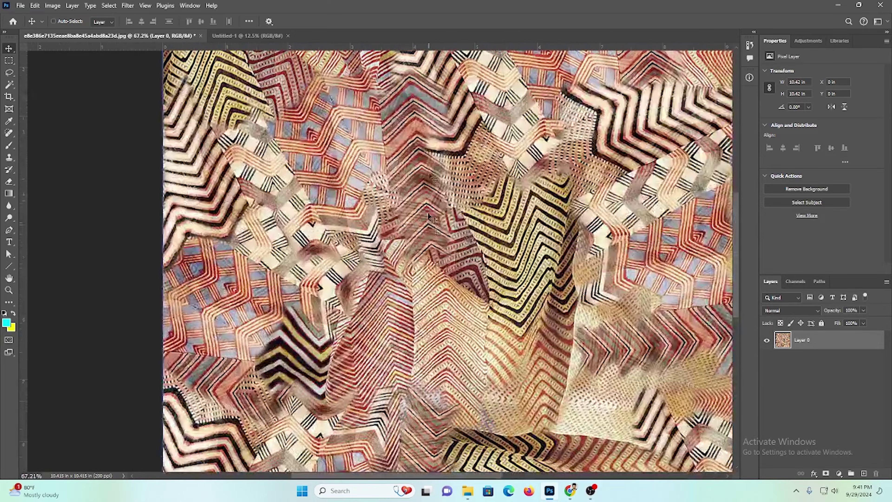
drag(480, 145, 380, 137)
scroll(380, 136, up, 5)
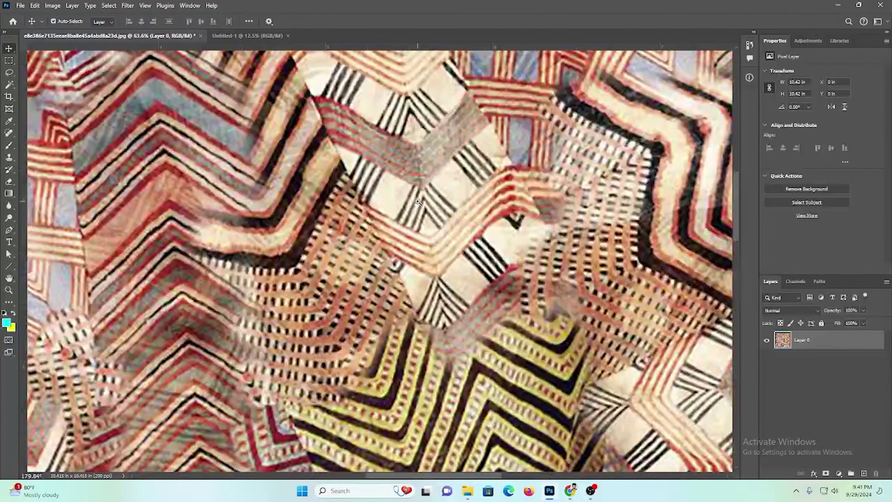
Apply the Oil Paint filter to the zigzag pattern with Stylization raised to 10.0.
click(128, 6)
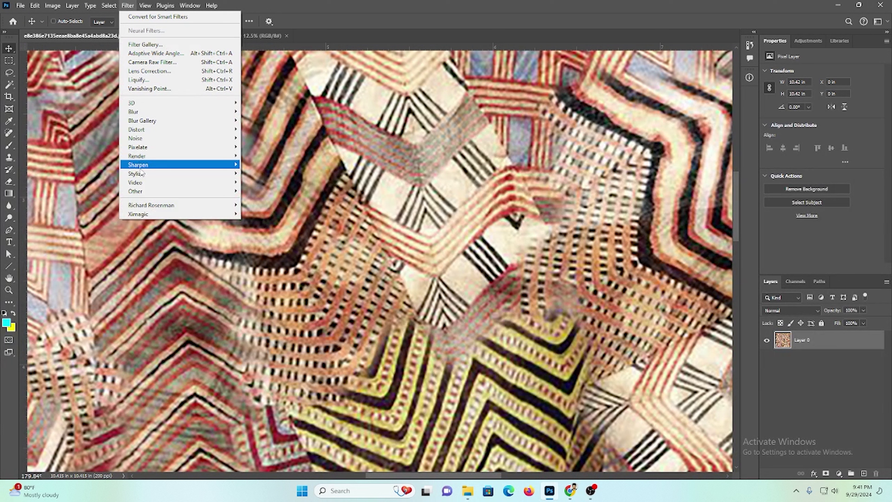
mouse_move(147, 172)
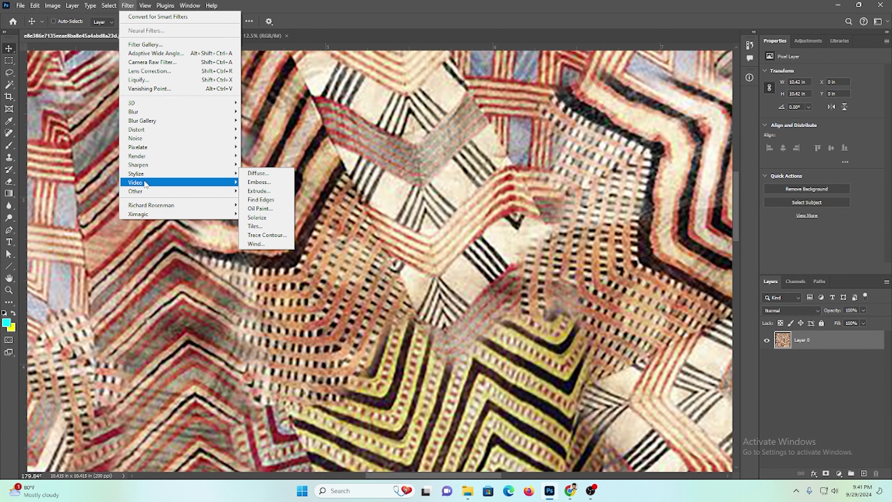
click(275, 209)
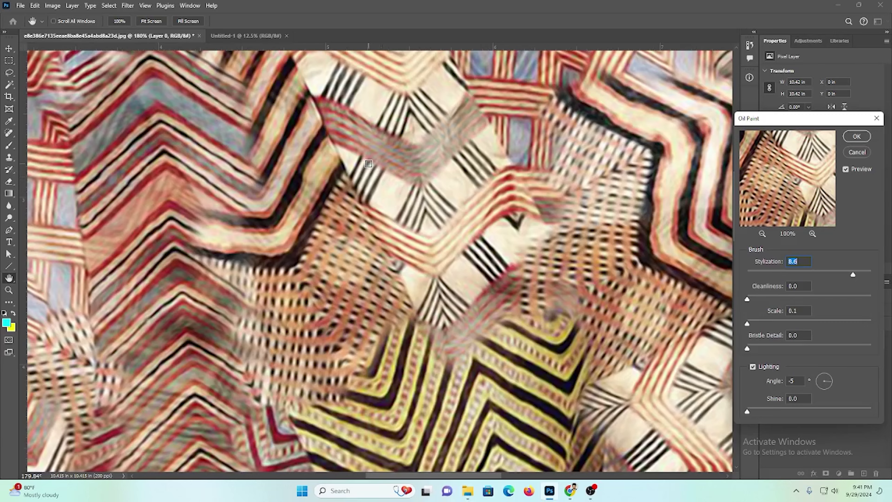
scroll(345, 205, down, 5)
scroll(349, 210, up, 3)
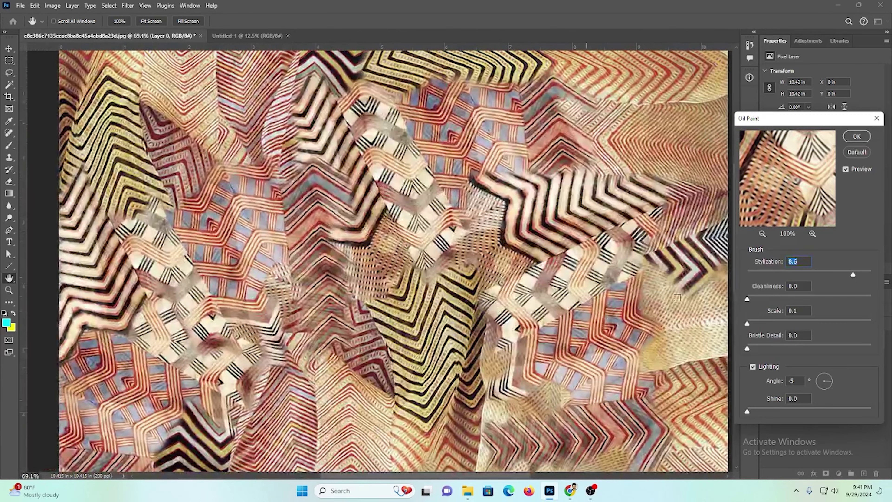
drag(853, 274, 887, 273)
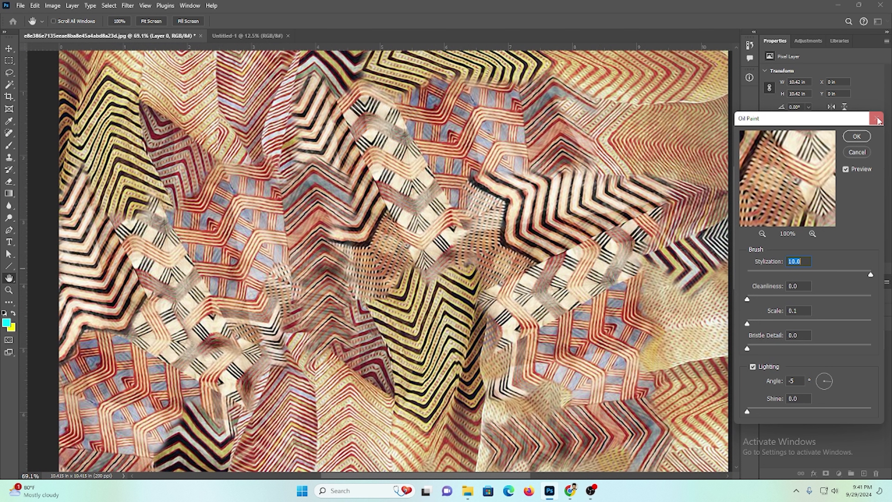
click(870, 136)
Apply Richard Rosenman's High Pass Sharpen filter to the zigzag pattern.
click(128, 6)
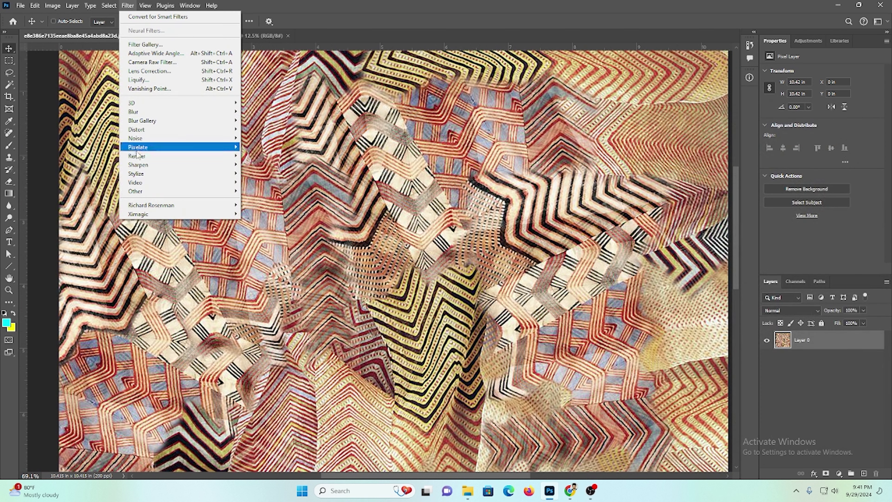
mouse_move(150, 205)
click(267, 205)
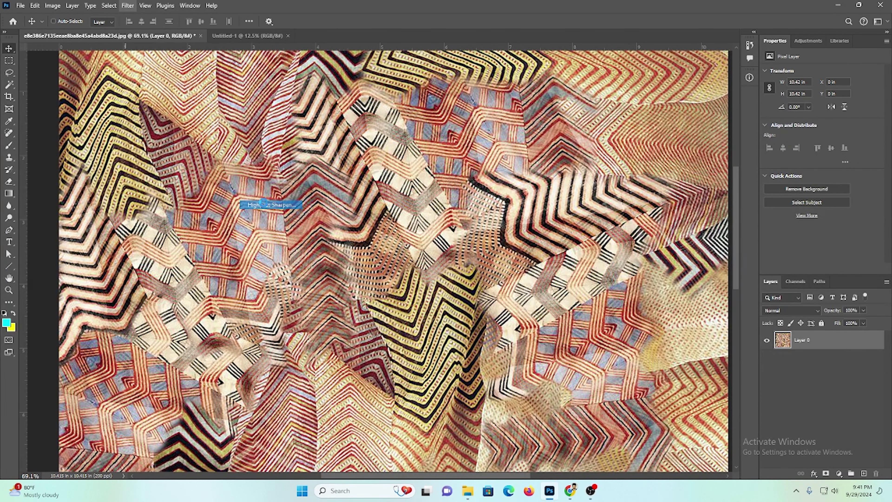
click(466, 241)
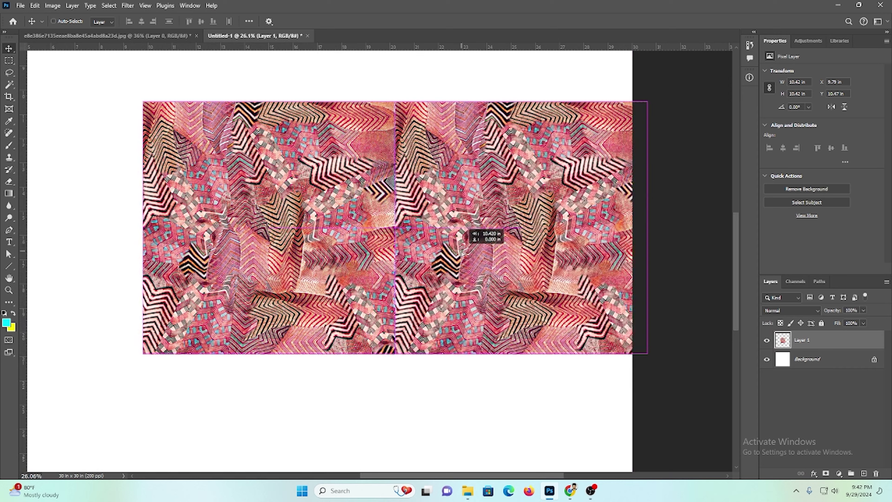
Place a duplicate of the pink pattern tile edge to edge on its right side in Untitled-1, and inspect the seam between them.
drag(474, 235, 467, 256)
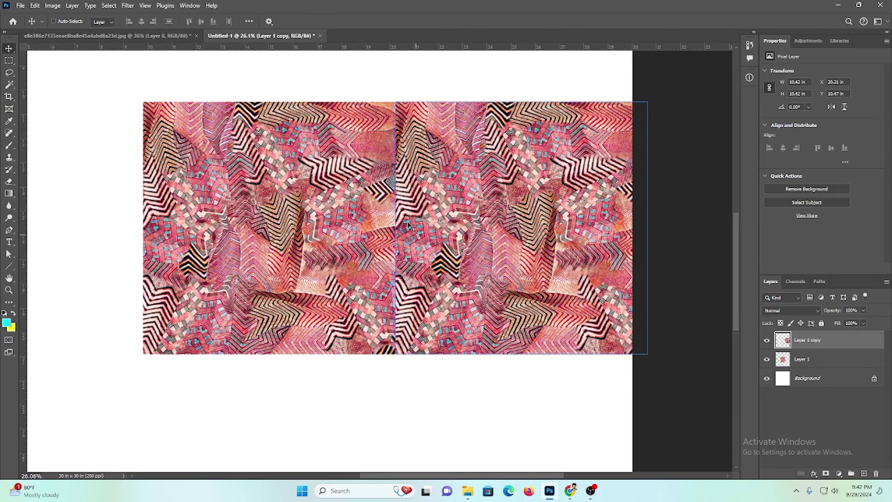
scroll(400, 167, up, 2)
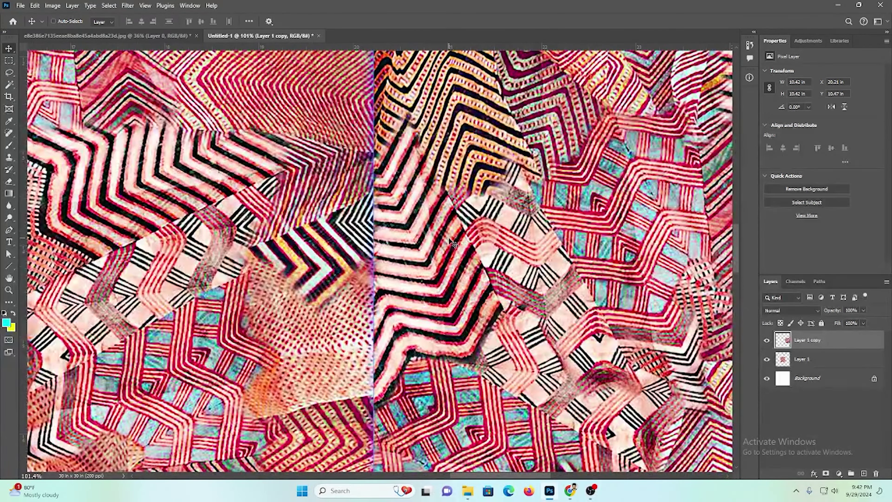
scroll(444, 241, down, 5)
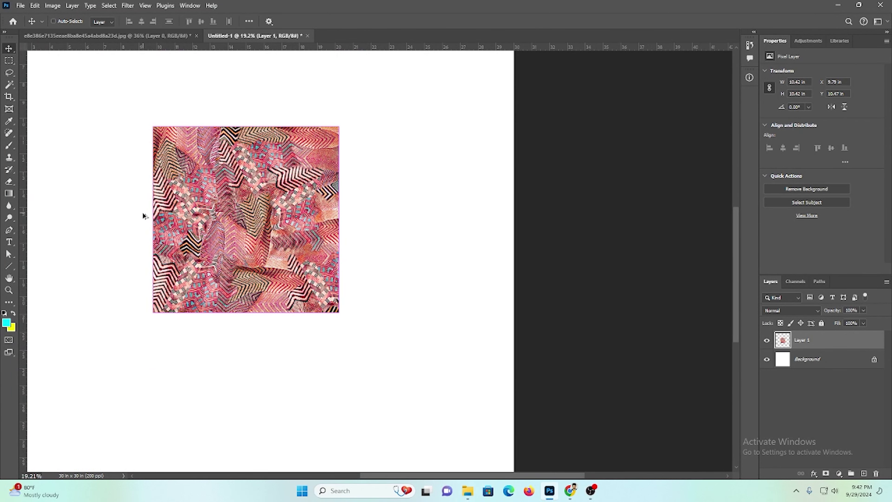
Duplicate the pink tile to its right with a gap, and erase the copy's left edge using a rectangular selection feathered by 200 pixels.
drag(144, 214, 368, 211)
click(9, 61)
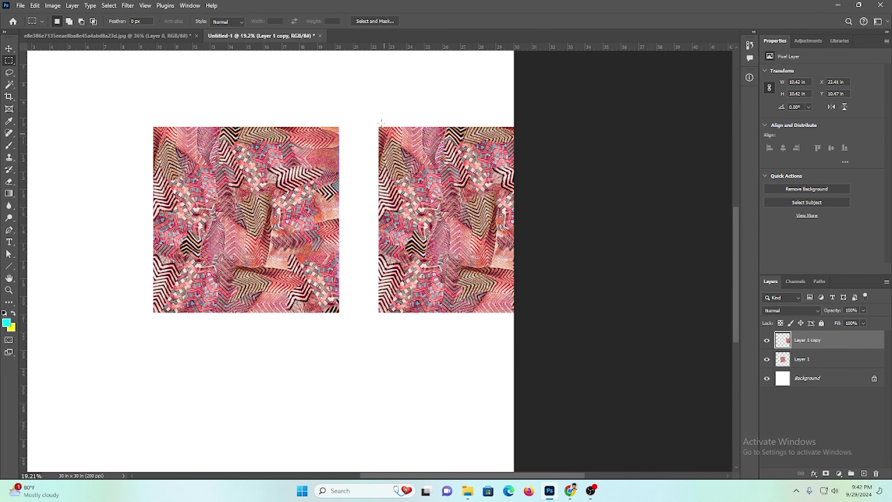
drag(337, 65, 389, 385)
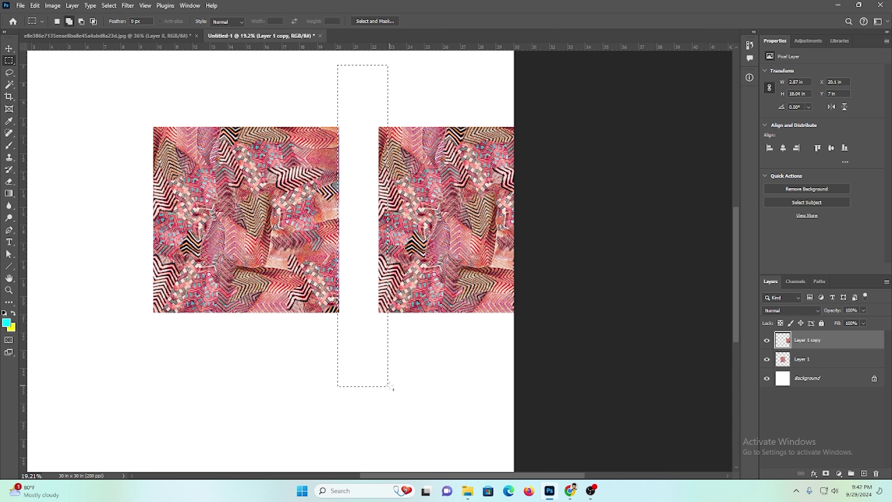
key(shift+F6)
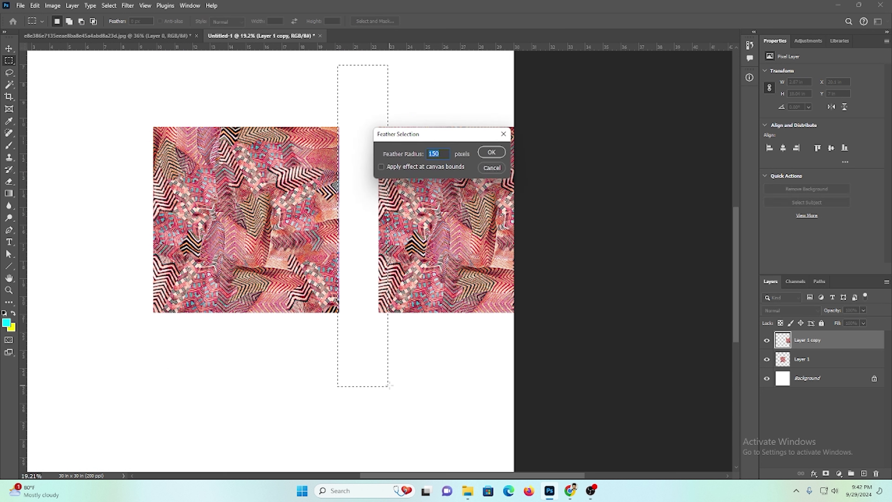
text(200)
click(491, 151)
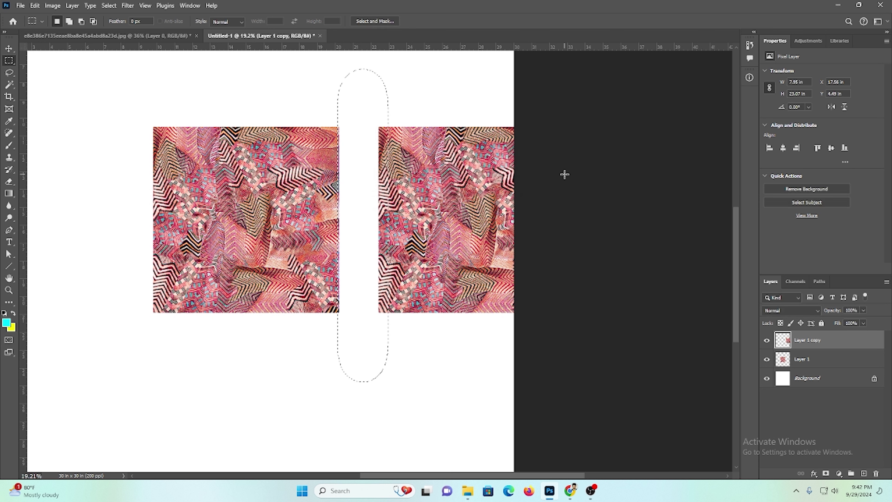
key(Delete)
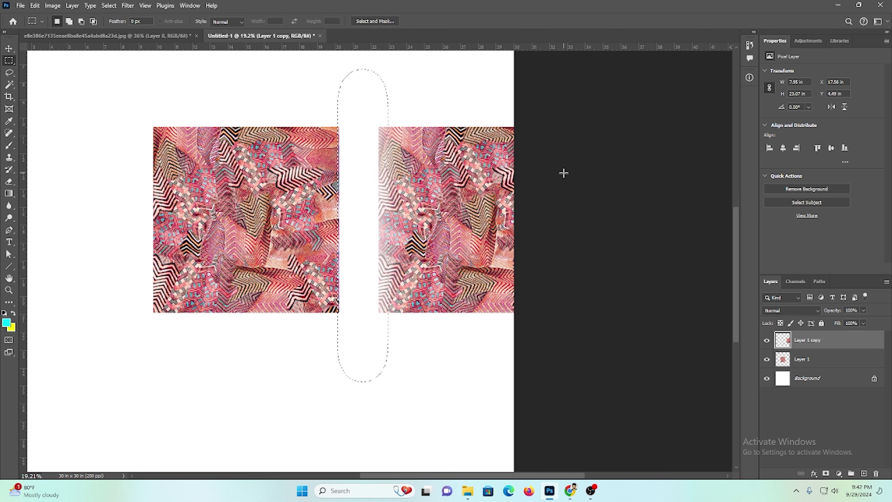